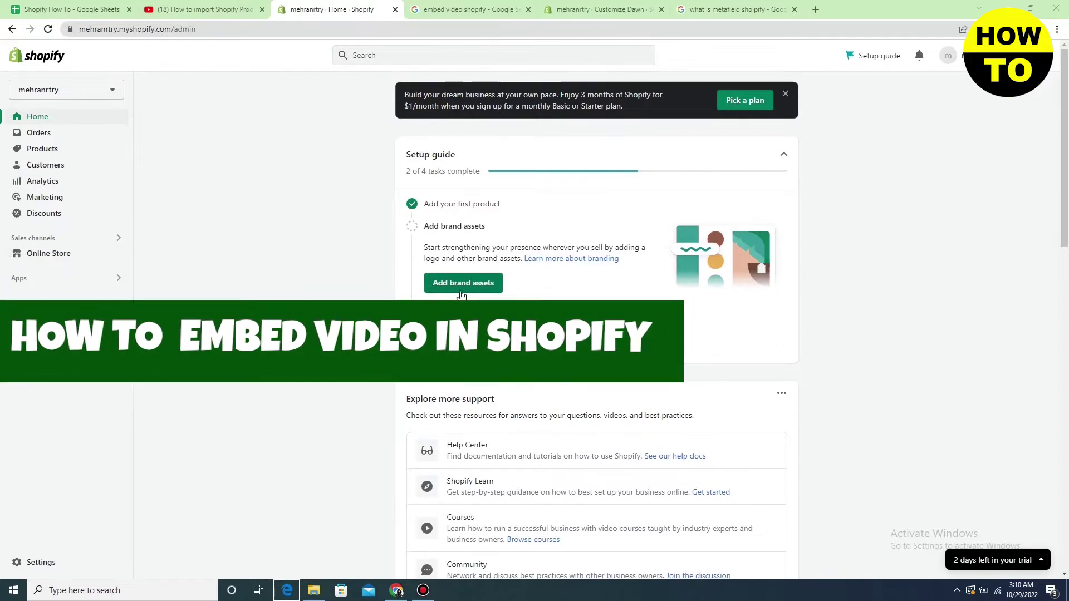
Open the Dawn theme editor from Online Store > Themes, showing the home page Video section
{"action": "left_click", "coordinate": [46, 257]}
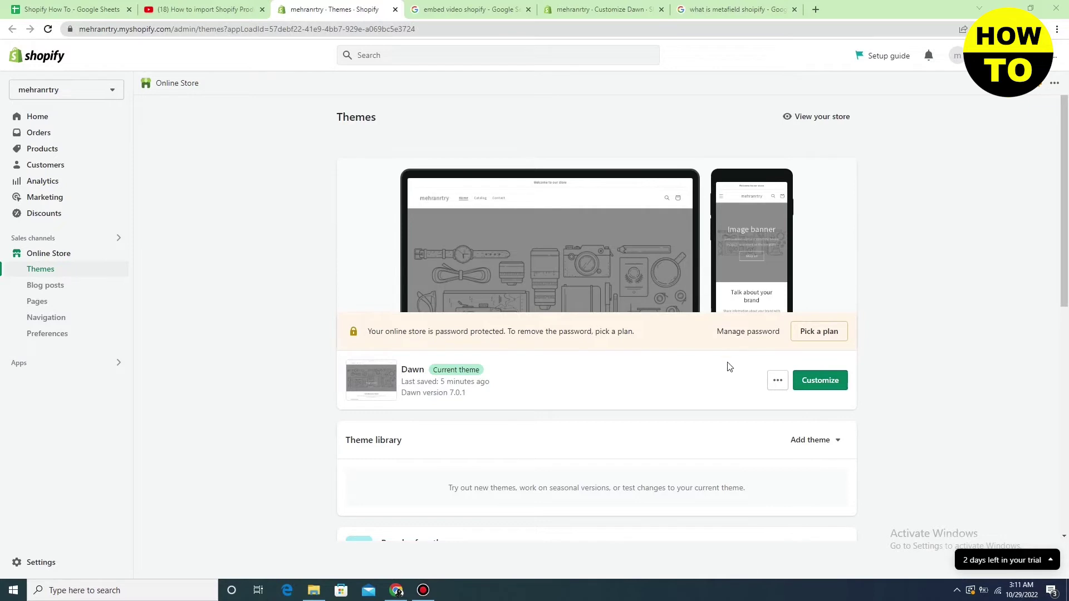
{"action": "left_click", "coordinate": [585, 11]}
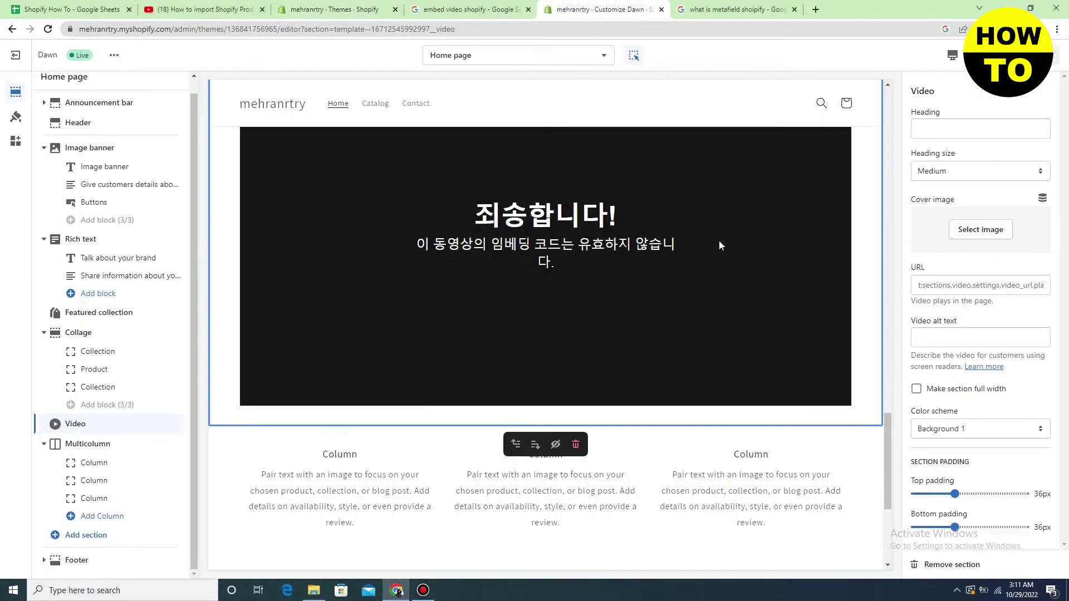
{"action": "scroll", "coordinate": [568, 282], "scroll_direction": "up", "scroll_amount": 4}
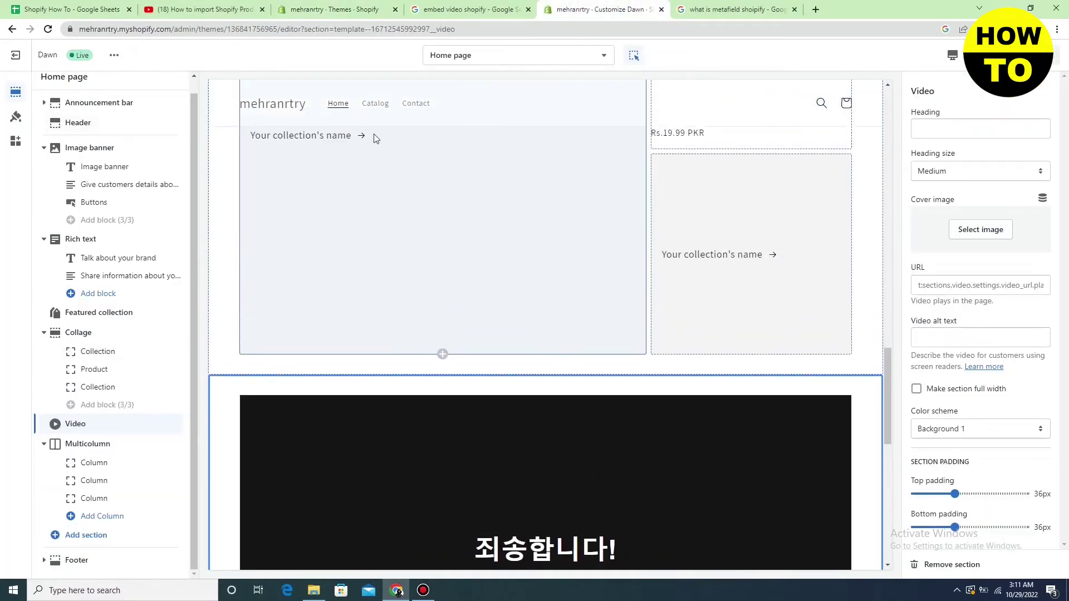
{"action": "scroll", "coordinate": [576, 313], "scroll_direction": "down", "scroll_amount": 2}
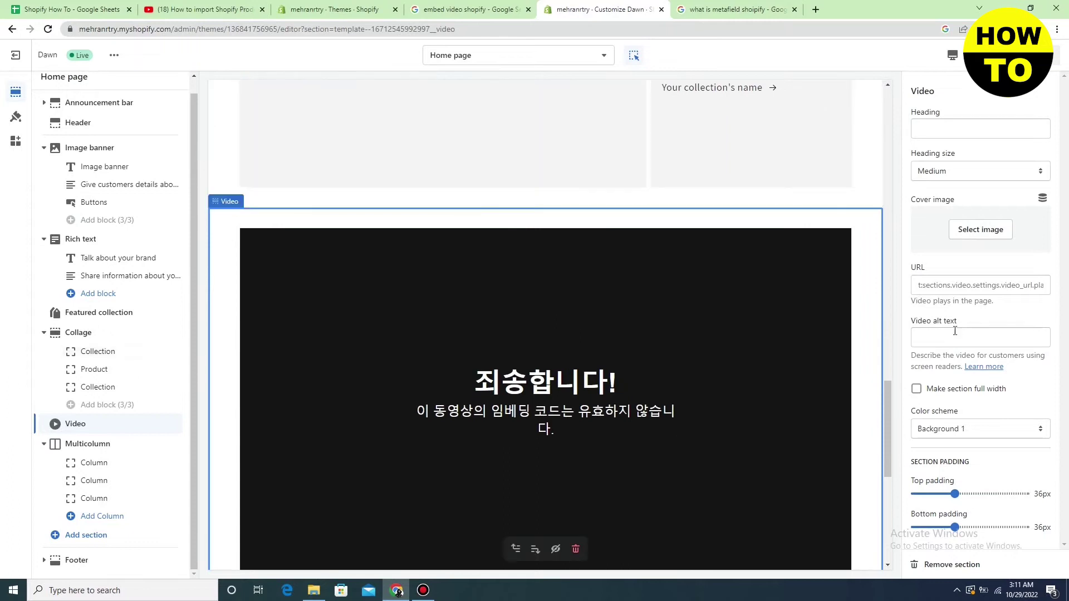
Paste the YouTube link into the Video URL field and begin entering alt text 'any'
{"action": "left_click", "coordinate": [953, 286]}
{"action": "right_click", "coordinate": [954, 286]}
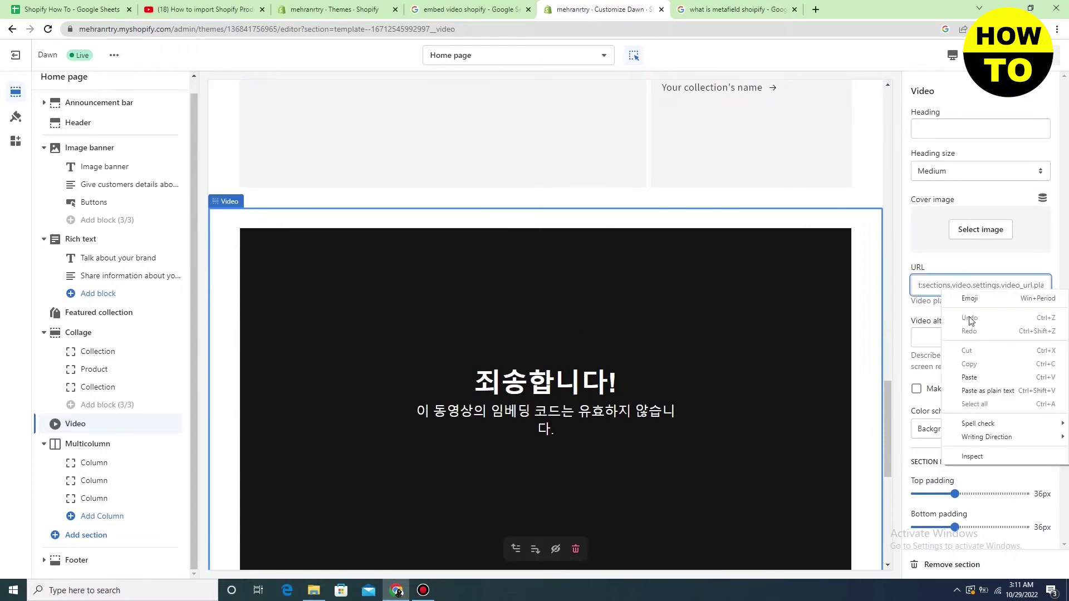
{"action": "left_click", "coordinate": [975, 372]}
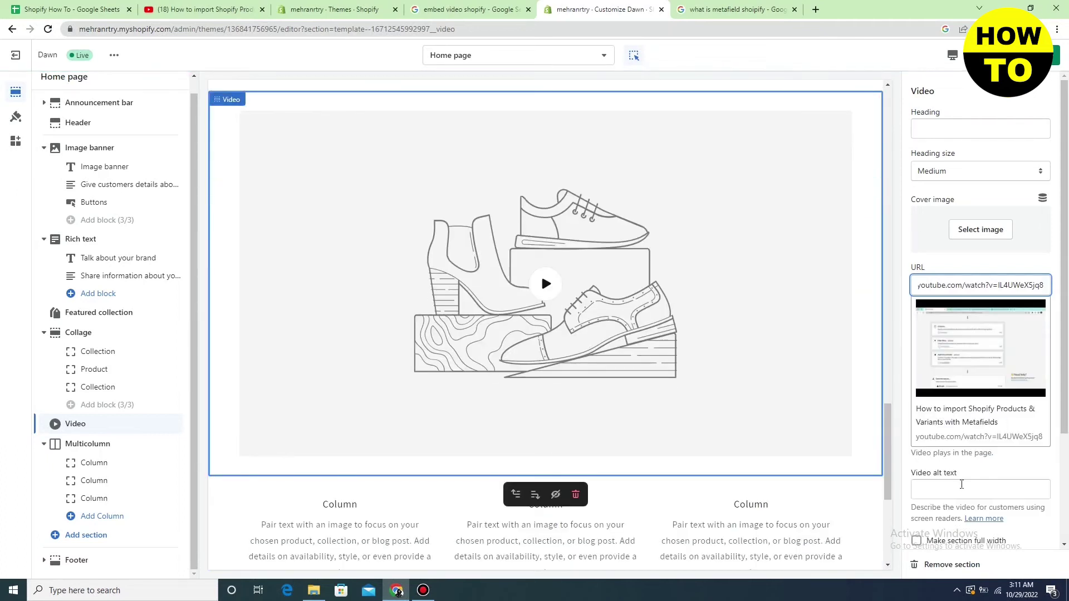
{"action": "left_click", "coordinate": [961, 484]}
{"action": "type", "text": "any"}
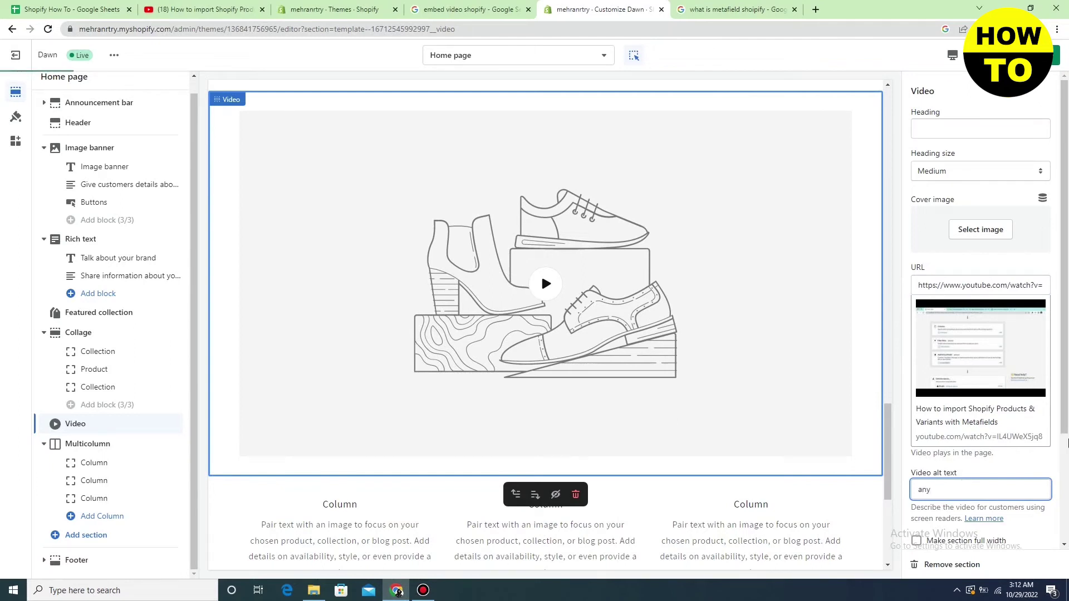
Save the YouTube URL and 'any' alt text, then reload the editor page
{"action": "left_click", "coordinate": [577, 237]}
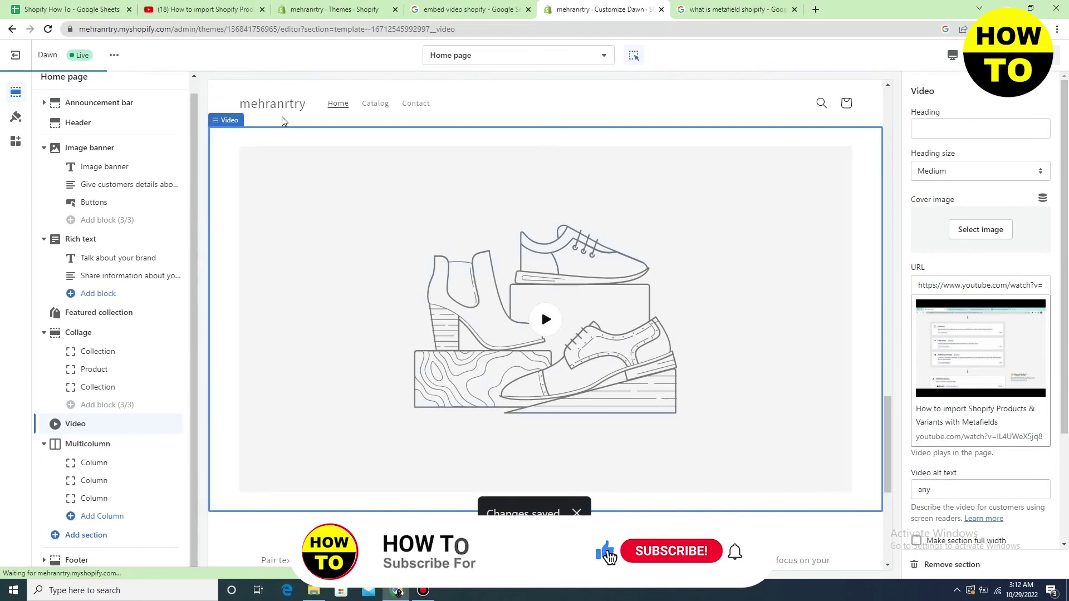
{"action": "left_click", "coordinate": [48, 29]}
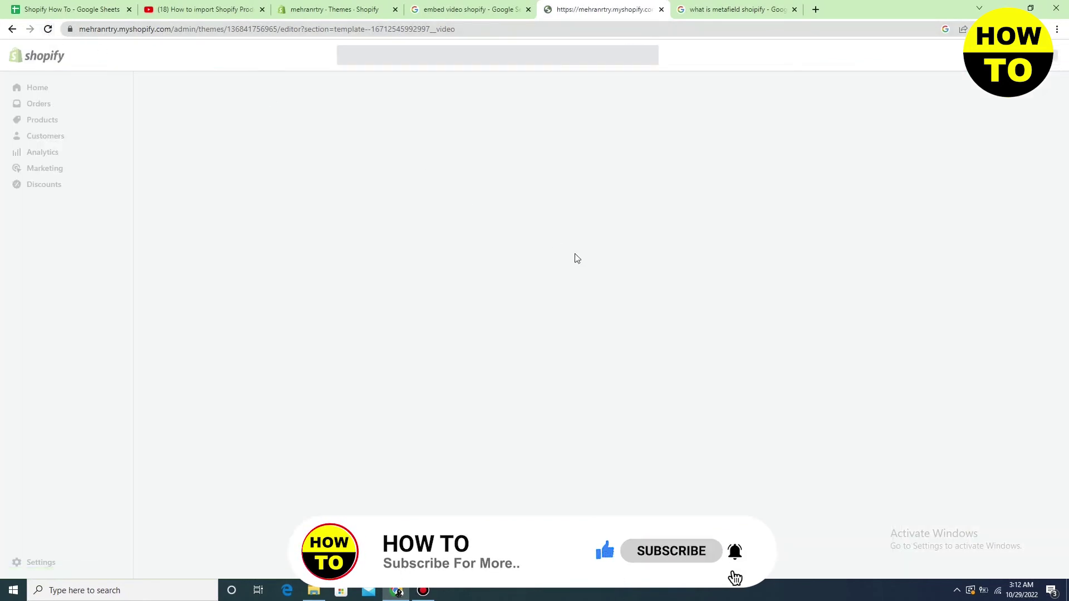